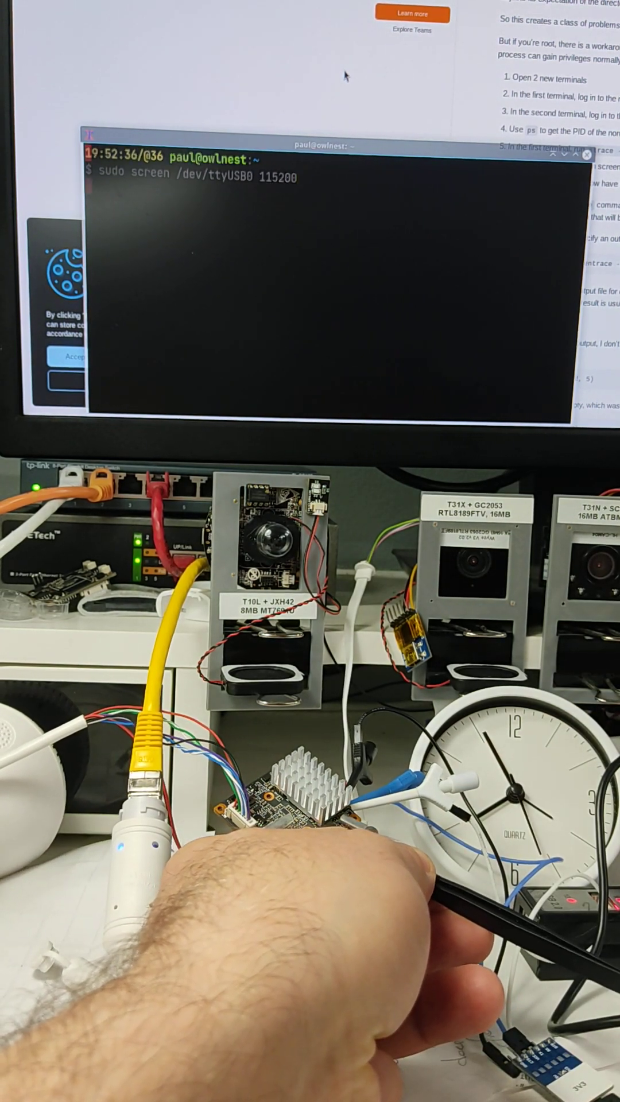
Launch the sudo screen session on /dev/ttyUSB0 and let U-Boot boot to the isvp_t31# prompt.
key(Return)
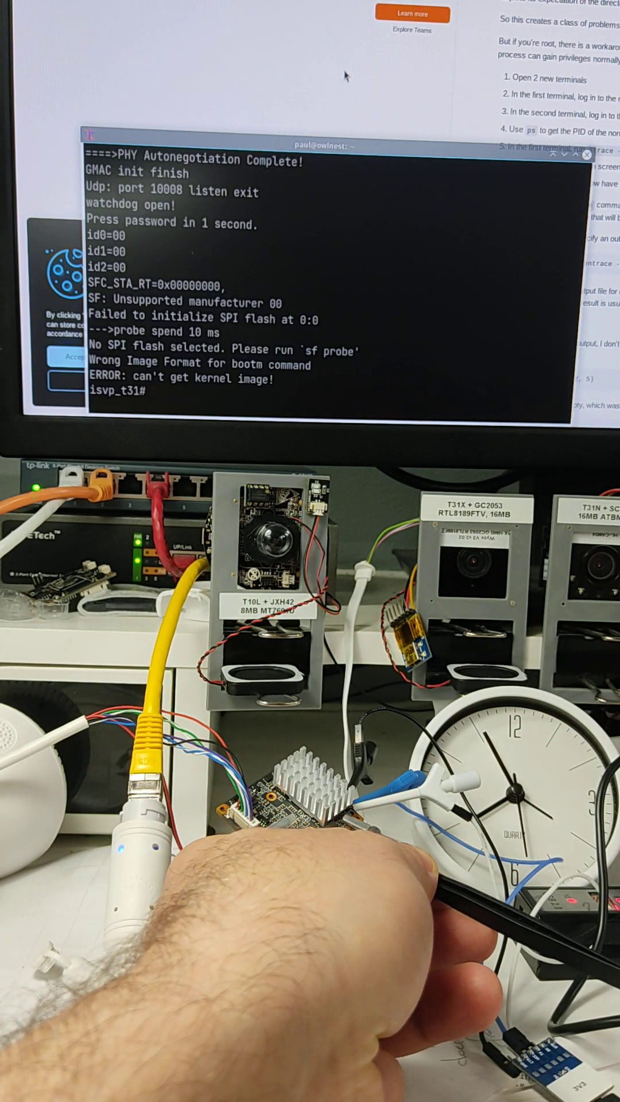